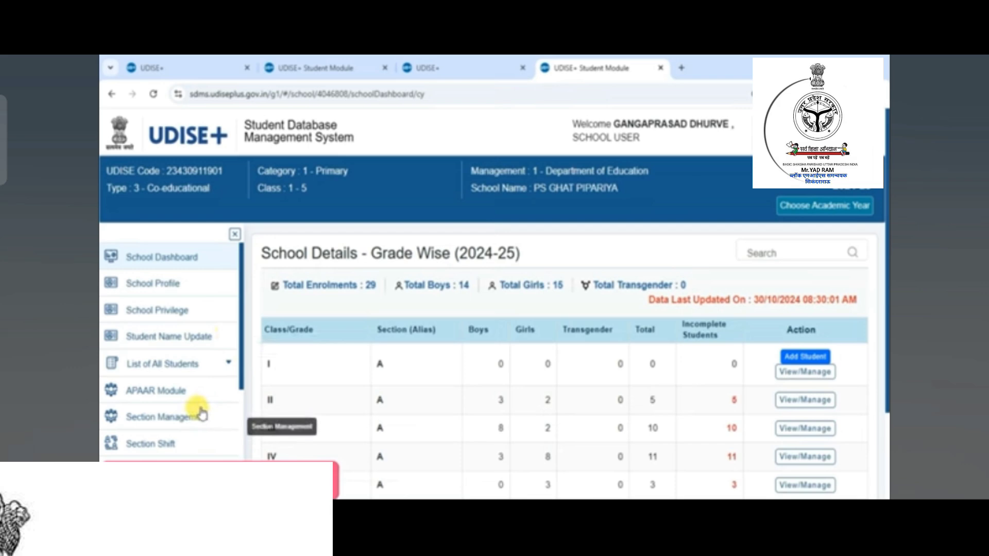
- Open a new browser tab and go to udiseplus.gov.in
left_click(681, 67)
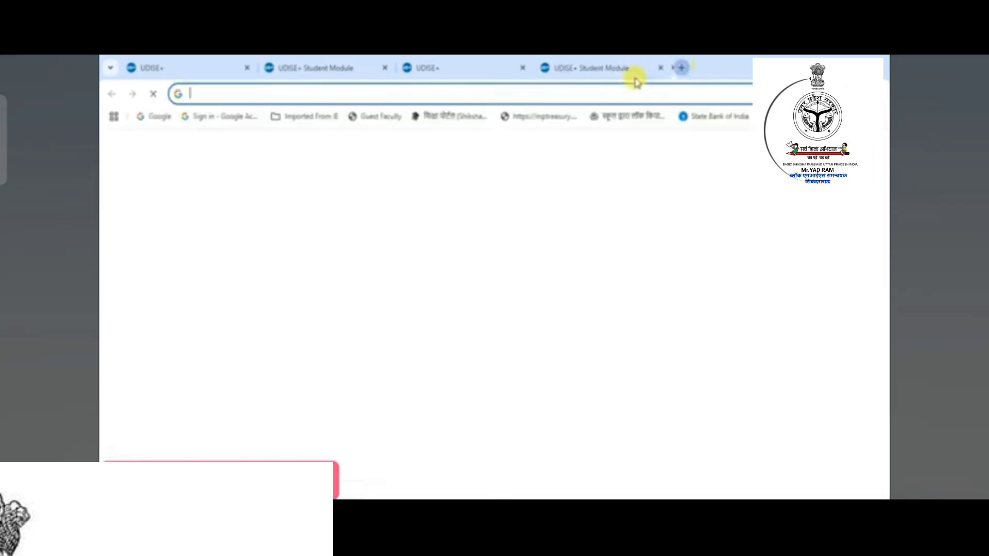
left_click(363, 95)
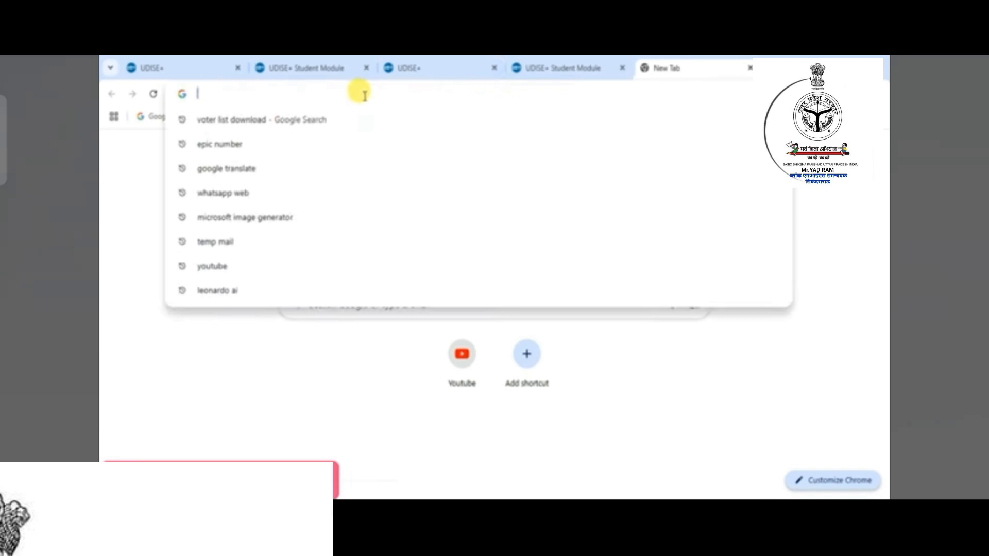
type("Udiseplus.gov.in")
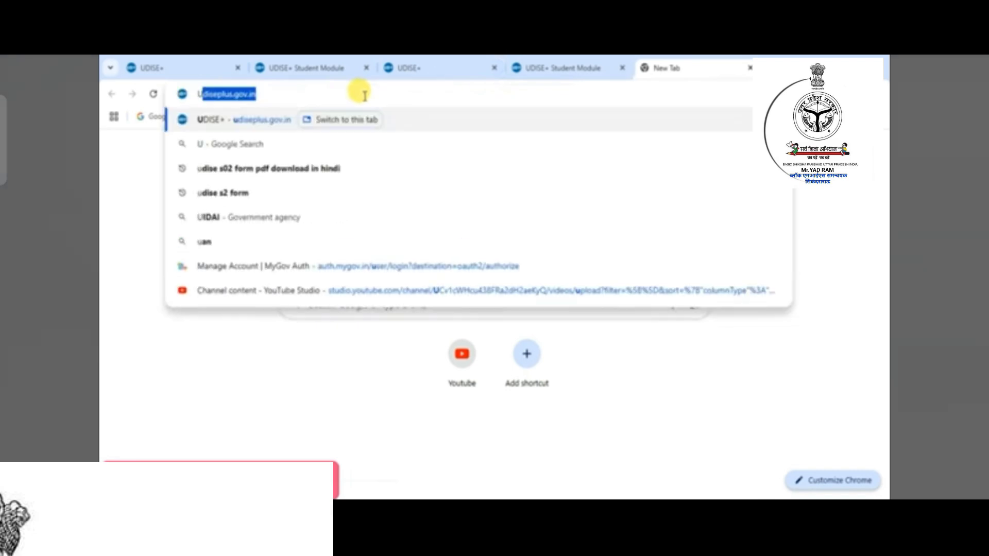
key("End")
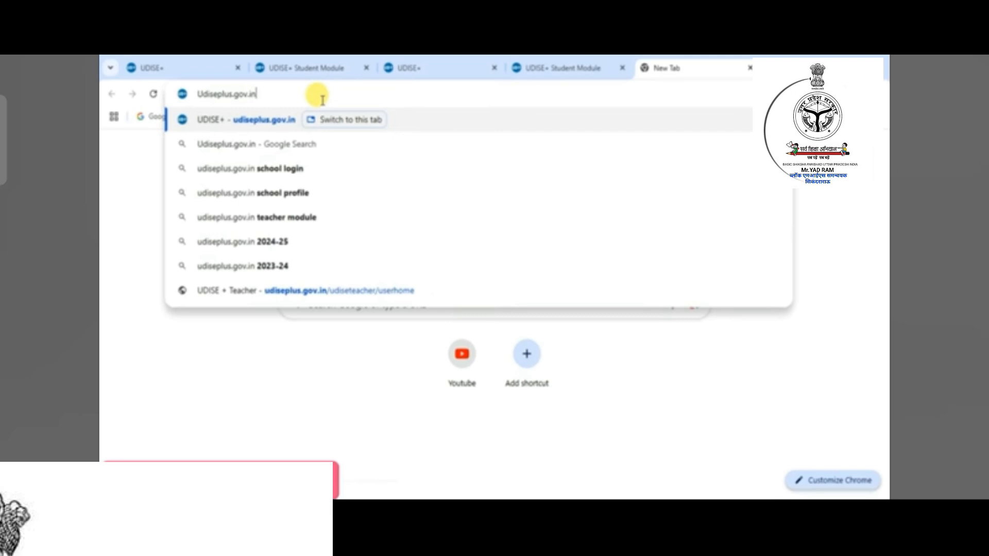
key("Return")
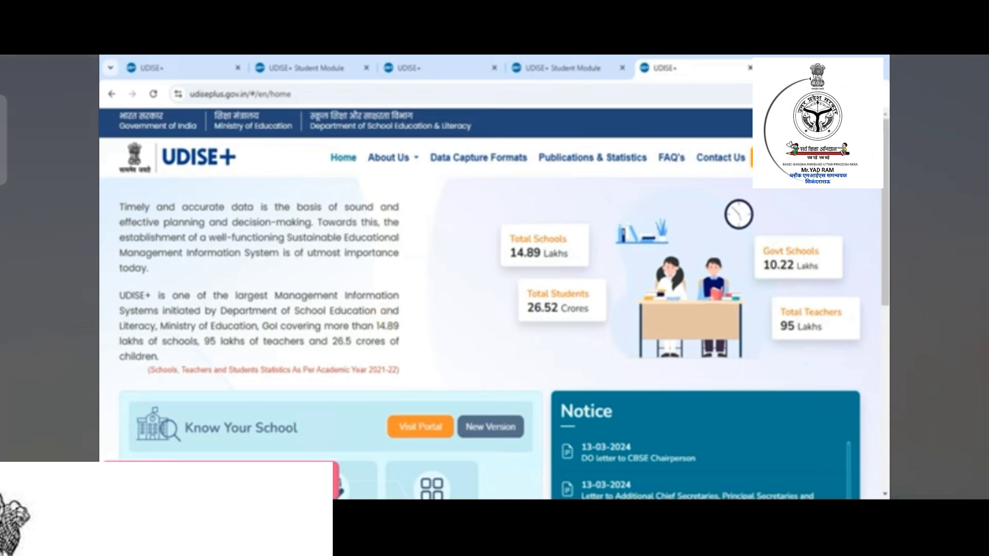
- From the login page, open the Students Module for MADHYA PRADESH
left_click(796, 159)
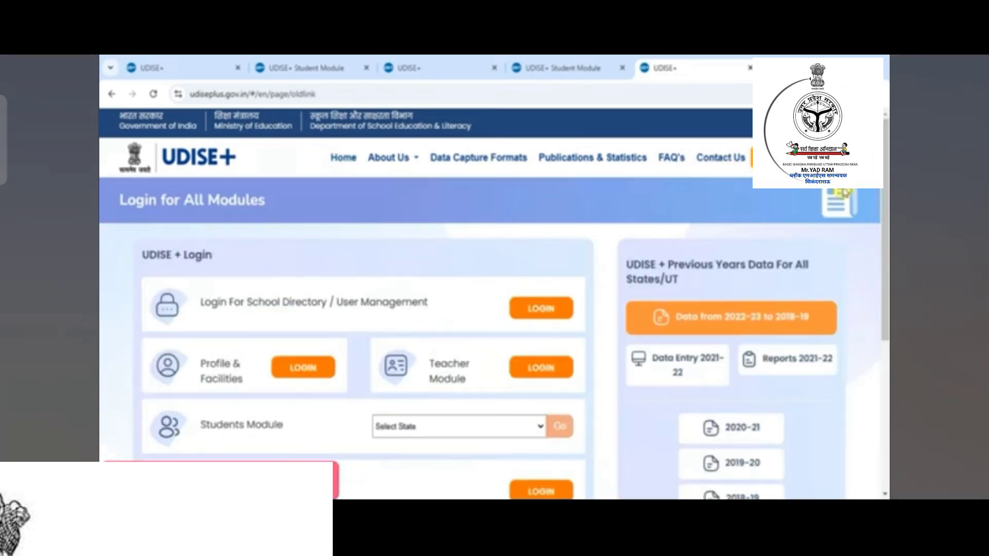
scroll(453, 218, "down", 3)
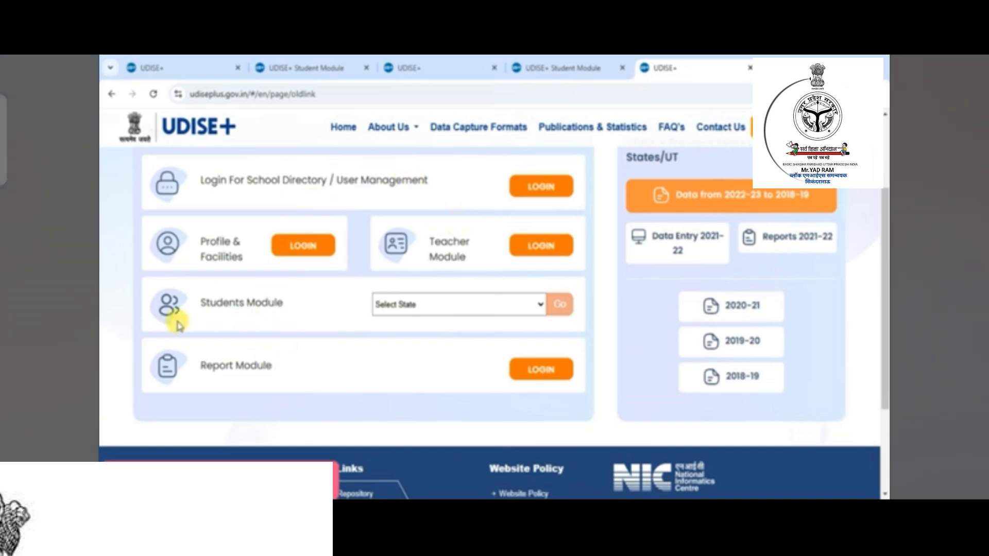
left_click(466, 306)
key("m")
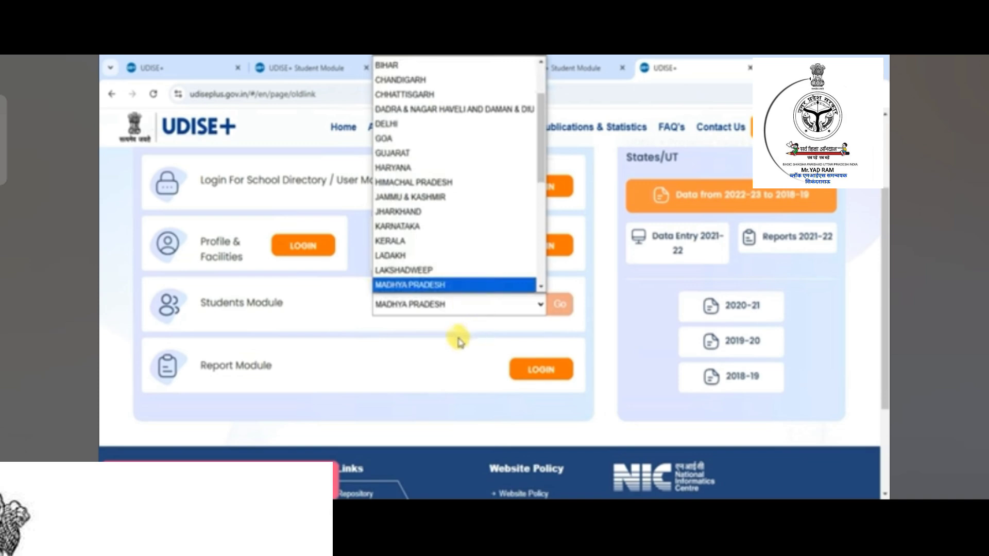
key("Return")
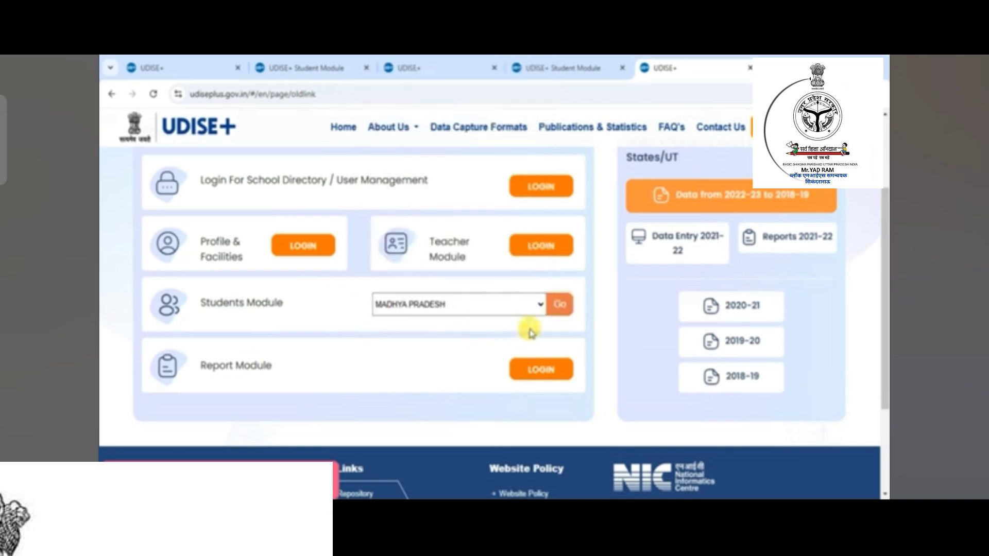
left_click(560, 305)
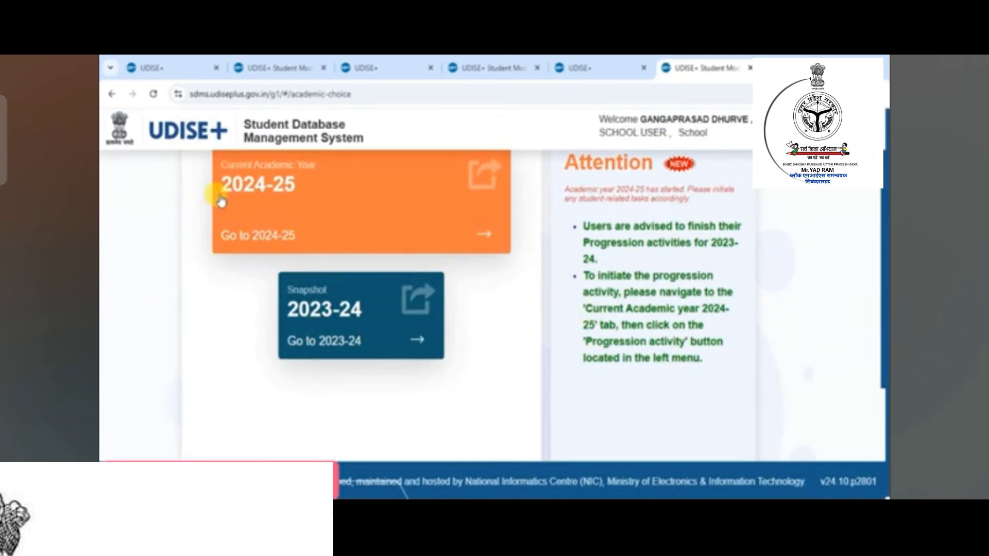
- Enter academic year 2024-25 and close the School Information notice
left_click(340, 200)
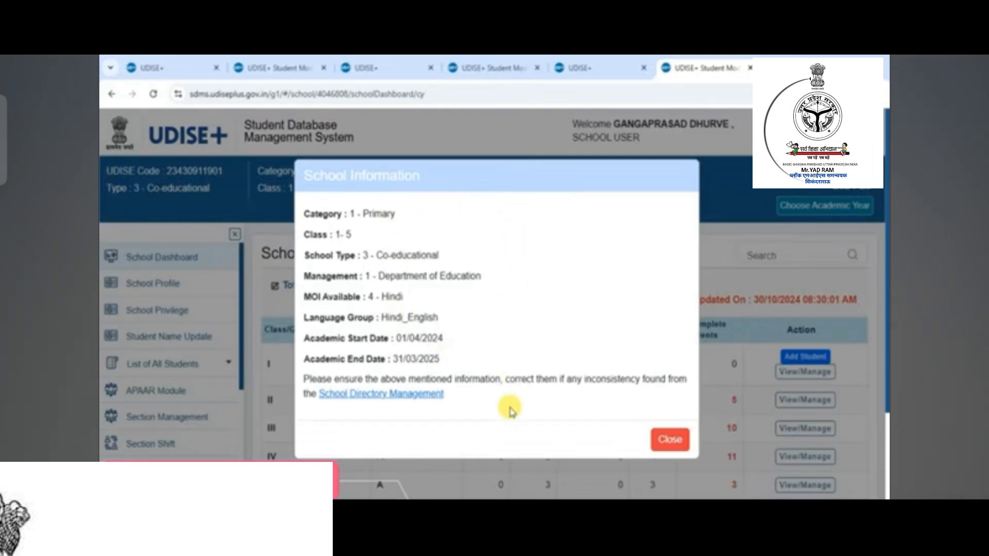
left_click(668, 440)
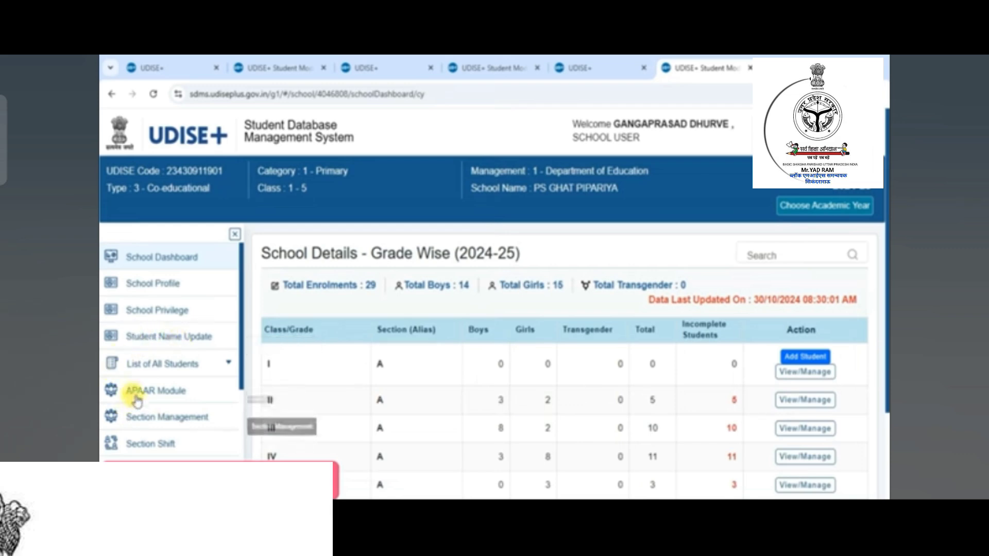
- Go to Student Name Update from the left sidebar
left_click(183, 342)
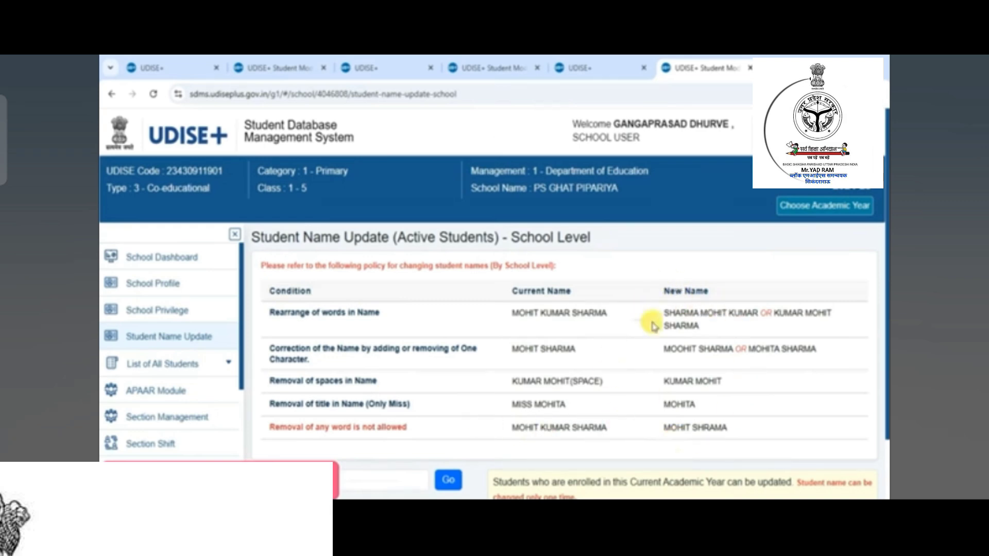
- Paste the student's PEN into Student PEN and look up the record
scroll(651, 431, "down", 1)
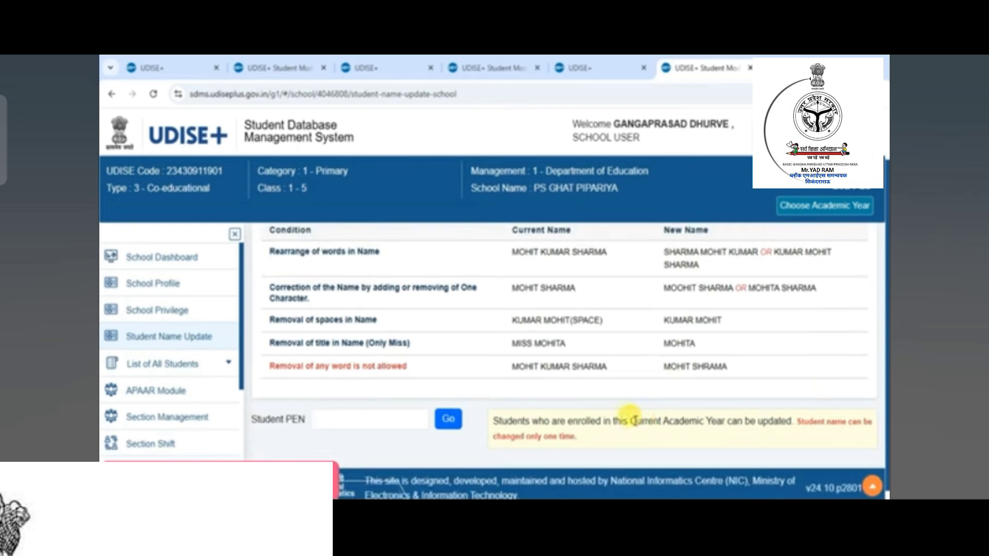
left_click(361, 421)
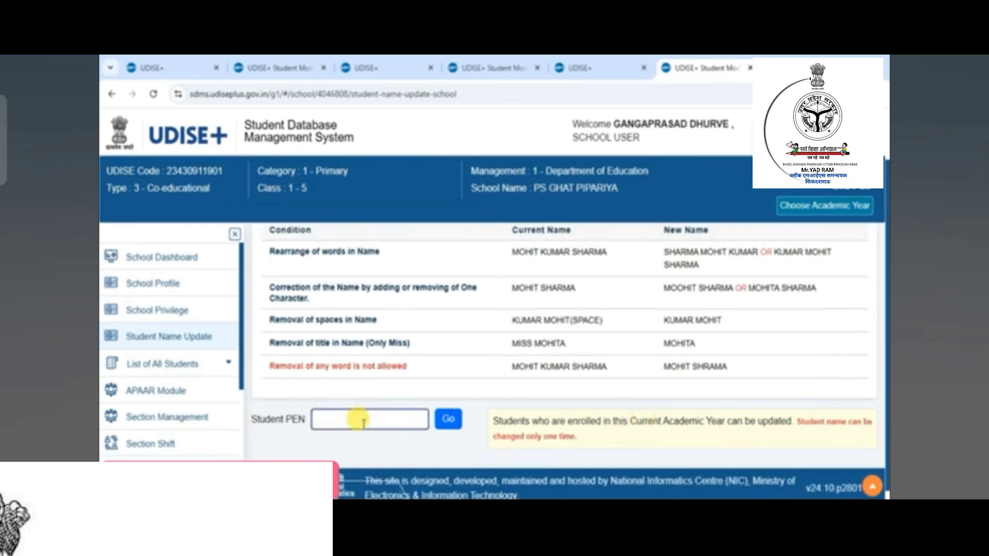
key("ctrl+v")
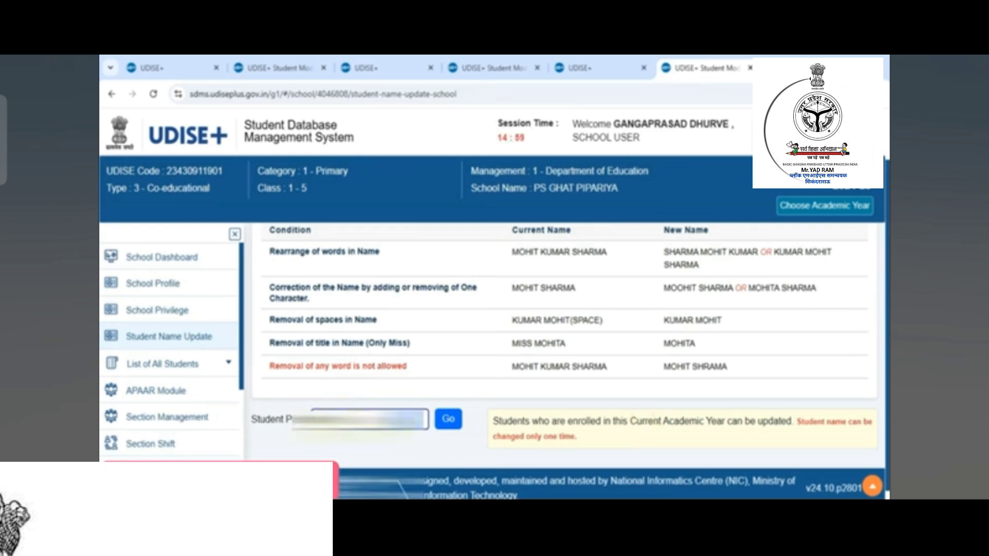
left_click(450, 422)
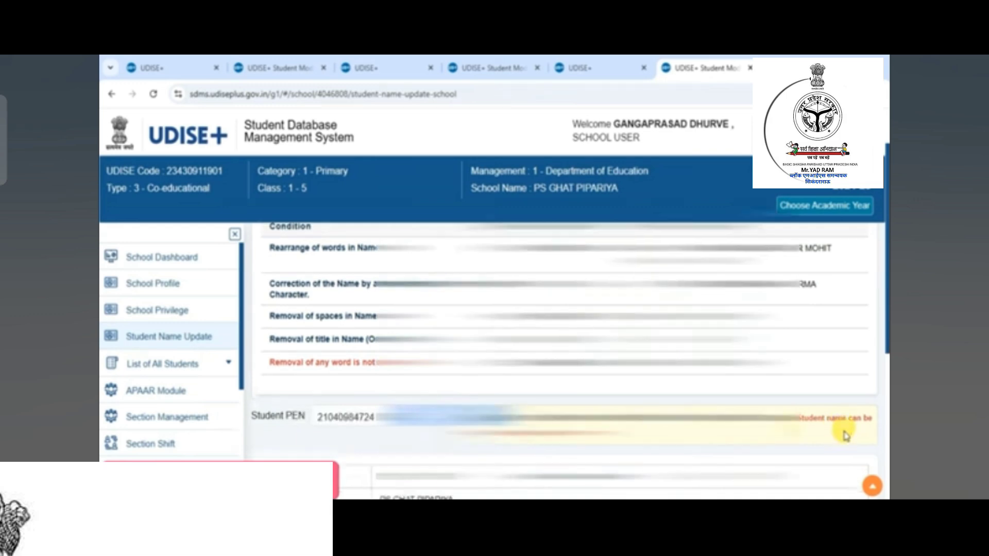
- Enter the student's corrected name as per school record and submit Update Record
scroll(846, 436, "down", 4)
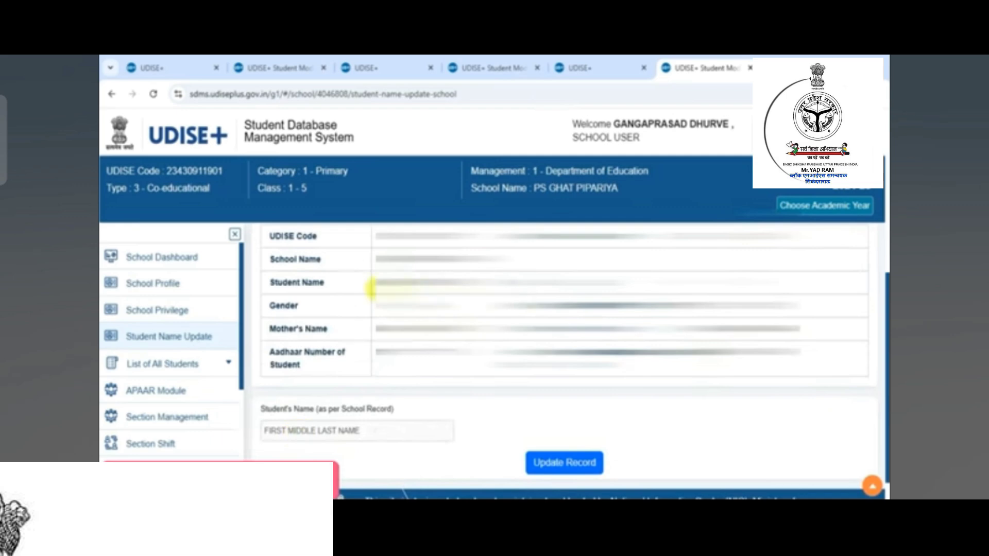
left_click(306, 436)
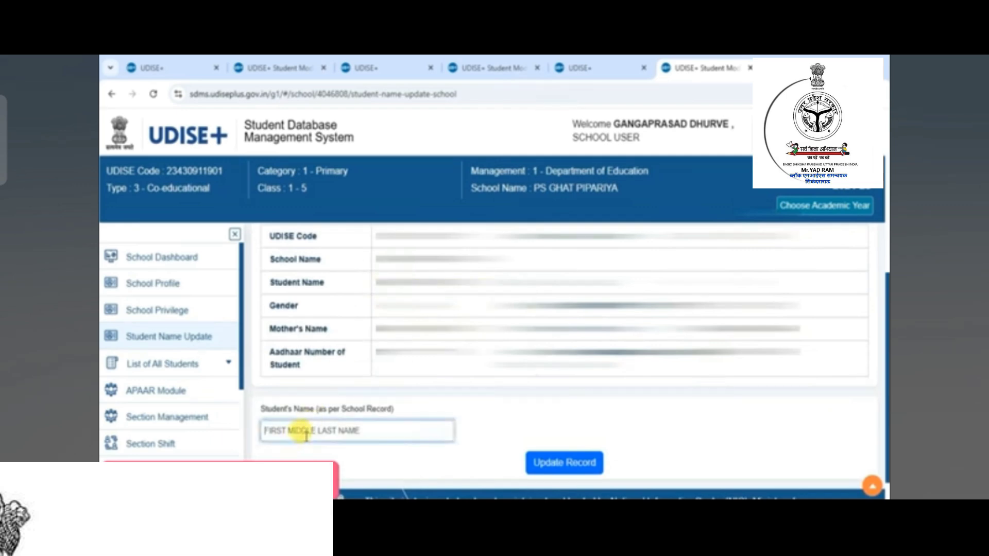
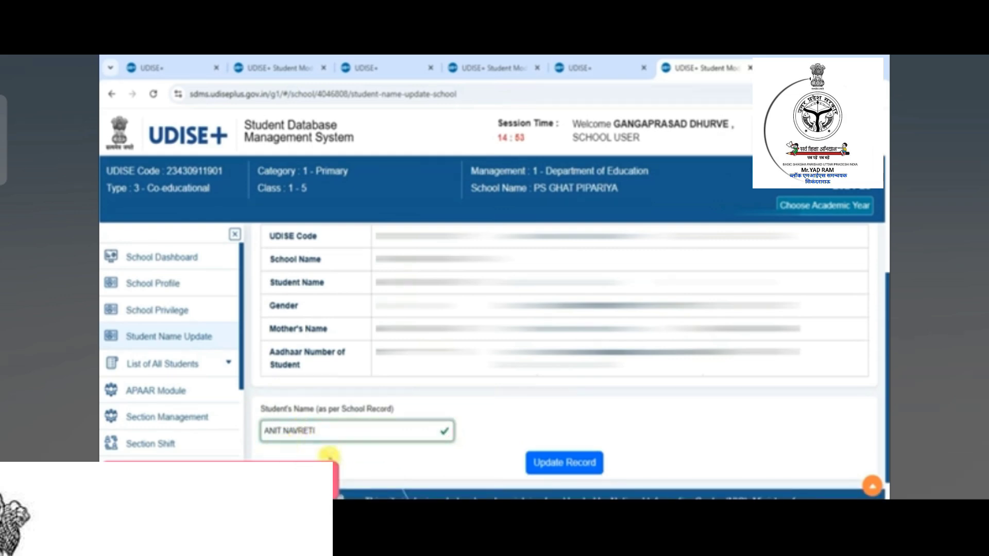
left_click(563, 463)
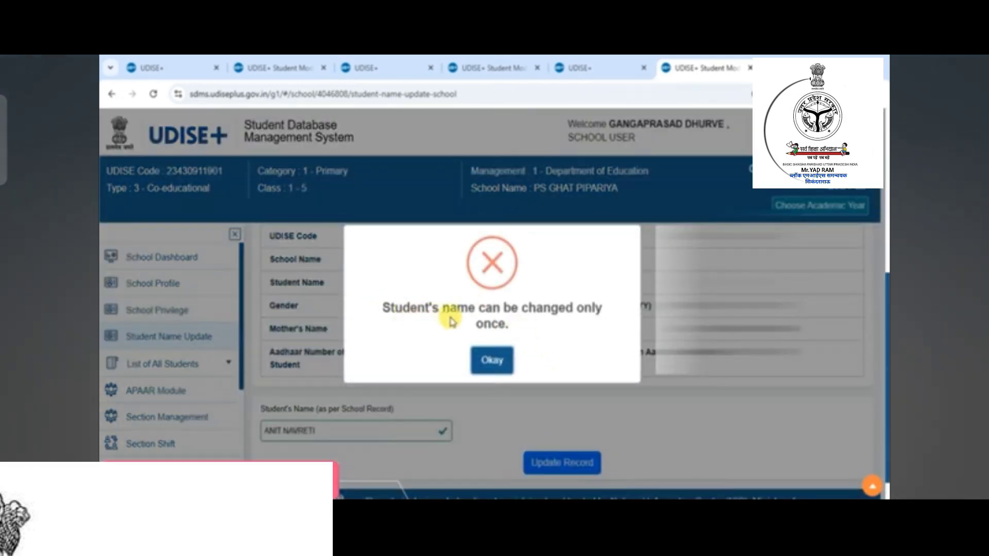
- Acknowledge the 'name can be changed only once' error with Okay
left_click(492, 362)
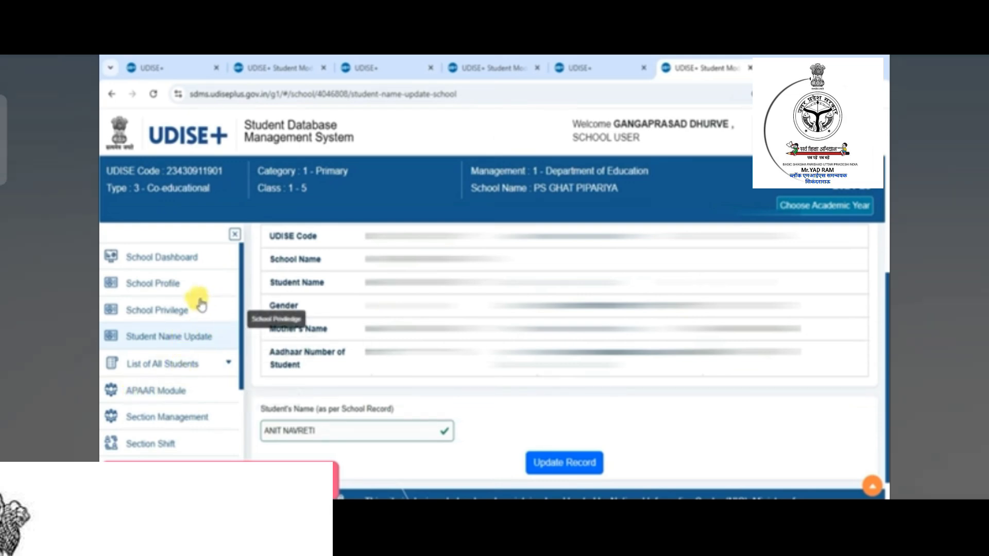
- Expand List of All Students and browse the Active Students list
left_click(221, 363)
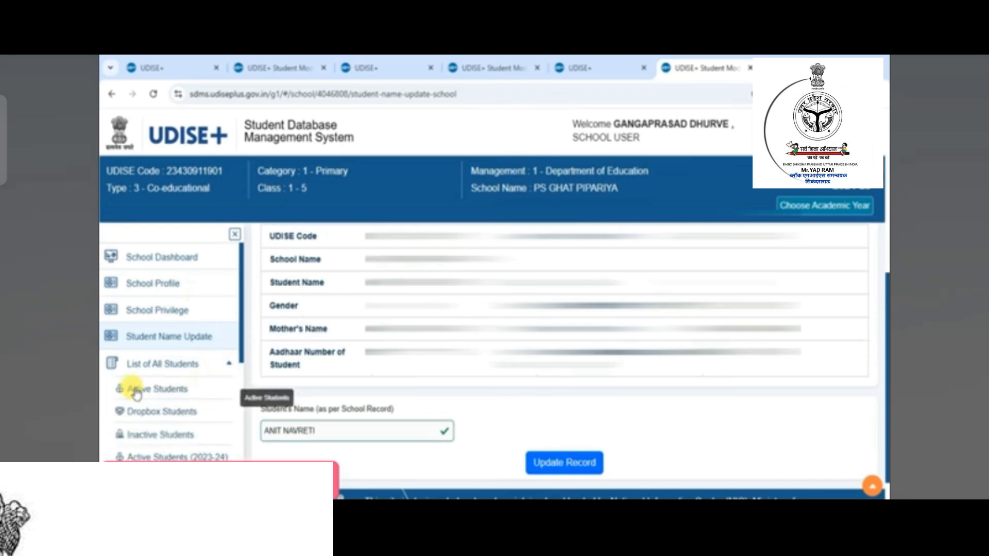
left_click(136, 393)
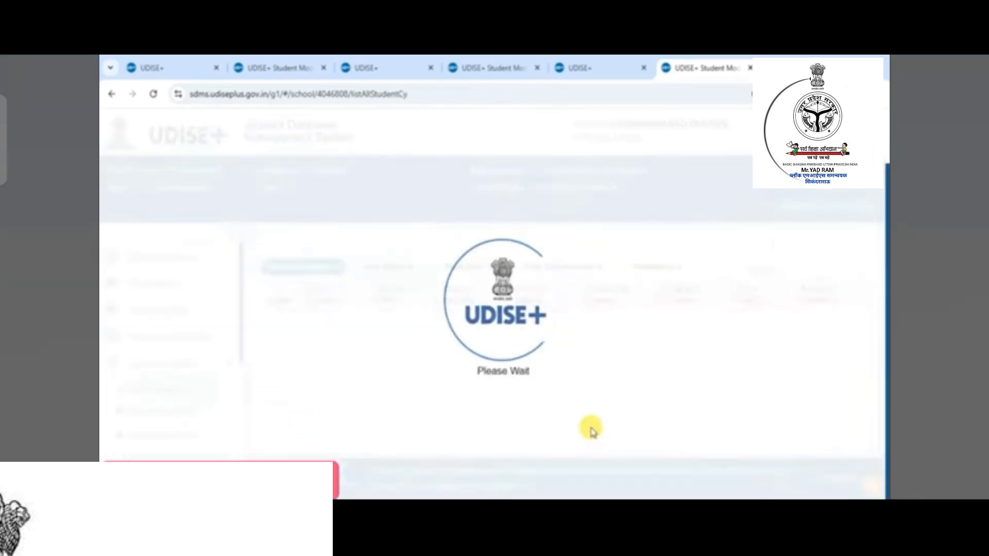
scroll(591, 430, "down", 8)
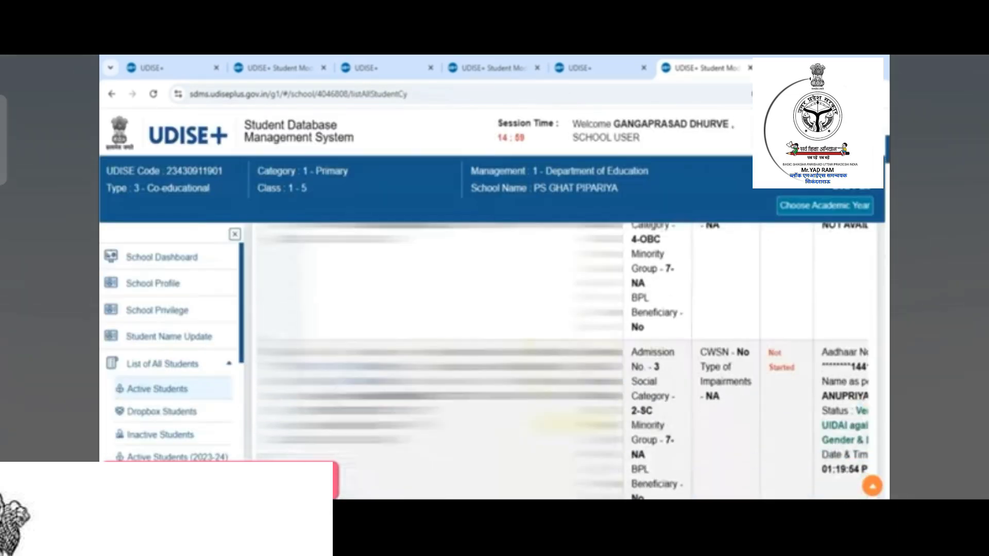
scroll(592, 430, "down", 5)
scroll(591, 430, "up", 2)
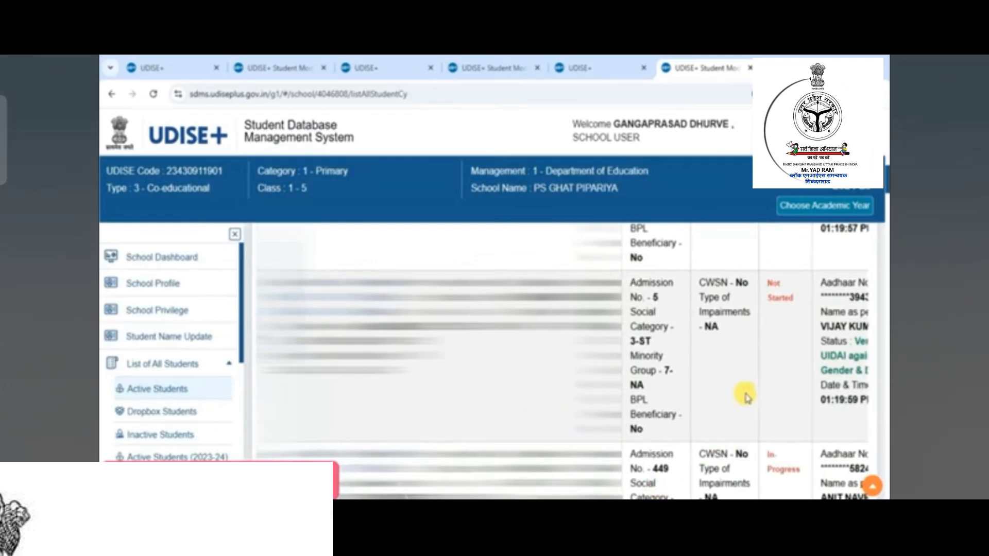
scroll(747, 398, "right", 3)
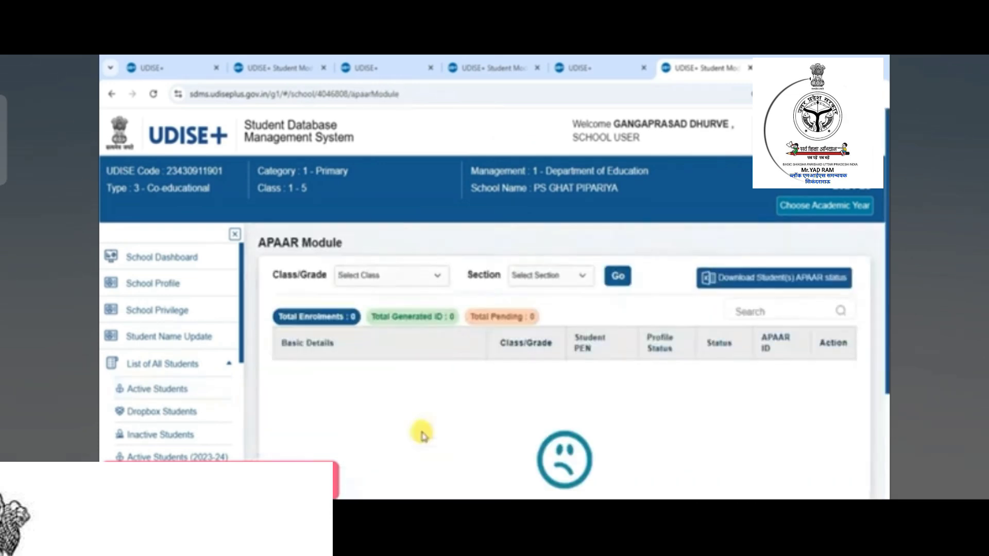
- Load the APAAR list for Class/Grade III with Section left as All
left_click(398, 274)
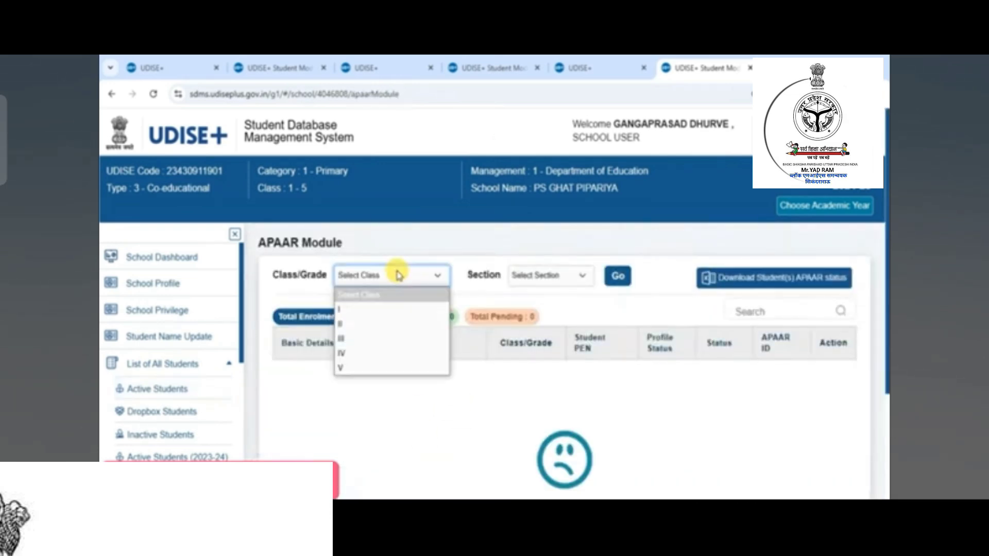
left_click(373, 339)
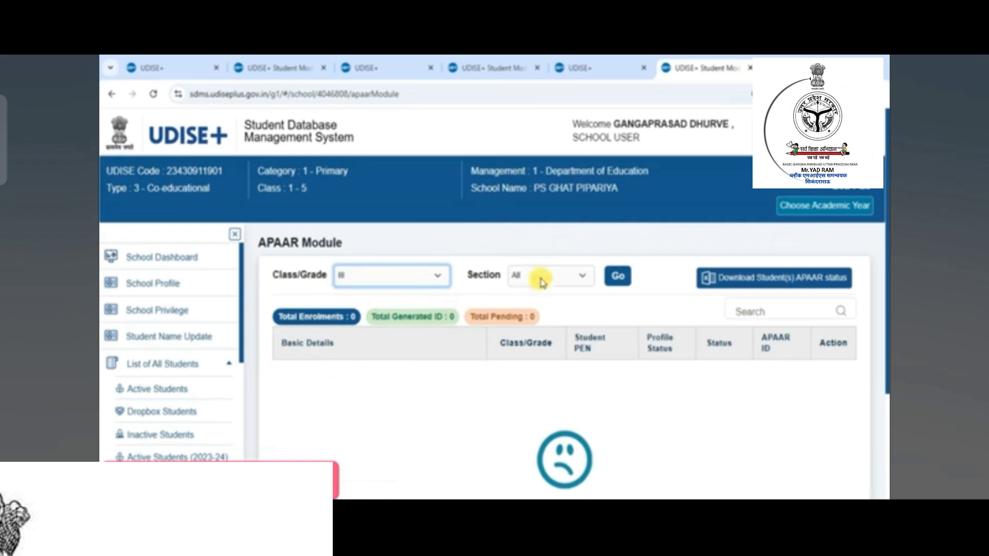
left_click(618, 277)
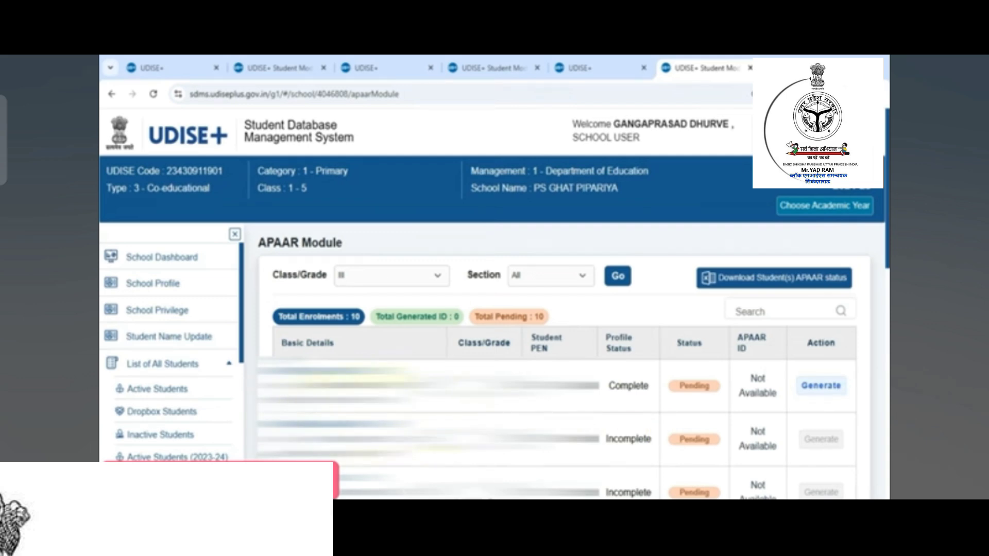
- Start Generate for the first Class III student and scroll to the consent section
left_click(821, 386)
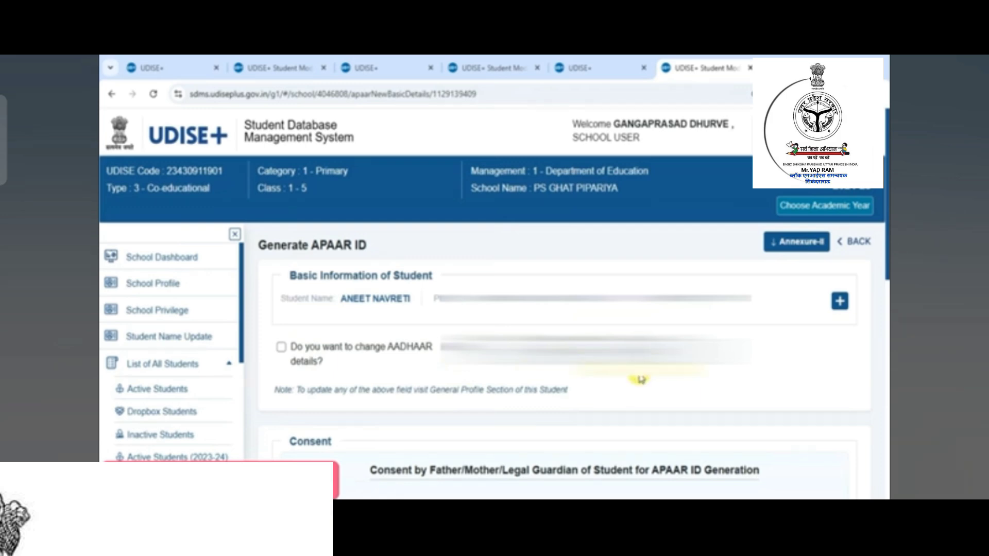
scroll(641, 379, "down", 3)
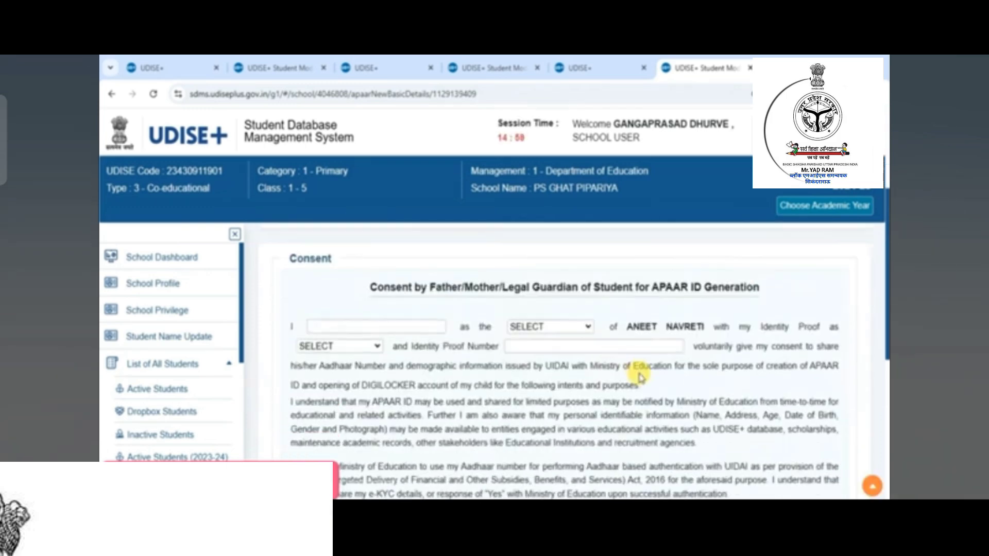
scroll(640, 378, "down", 1)
scroll(641, 378, "up", 1)
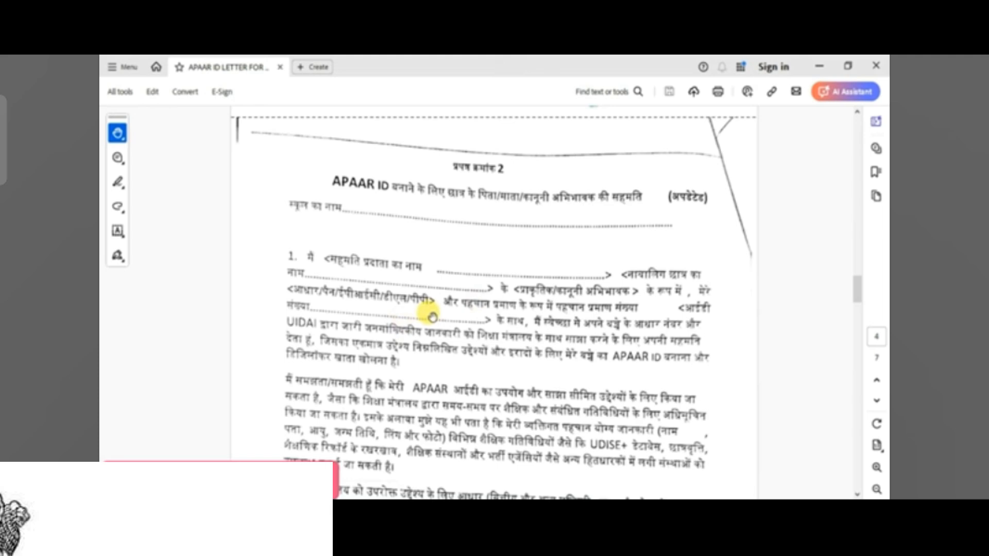
- Read through the scanned APAAR consent letter PDF, then return to the UDISE+ consent form
scroll(415, 317, "down", 3)
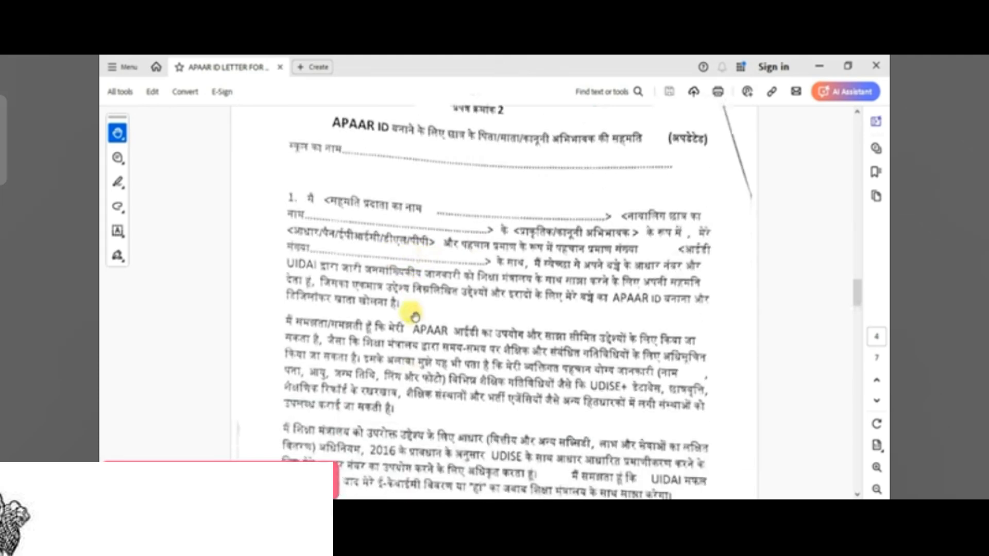
scroll(415, 318, "down", 3)
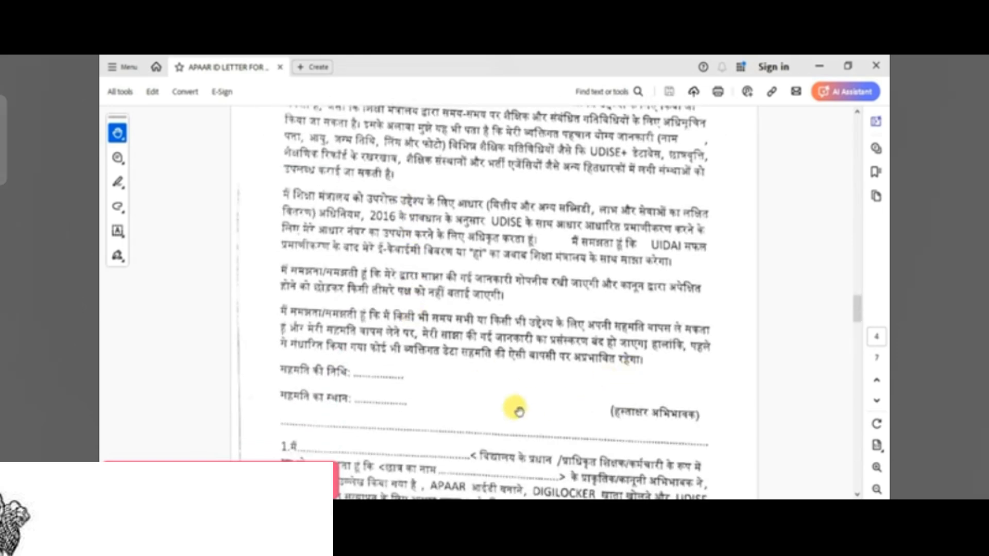
scroll(374, 397, "down", 2)
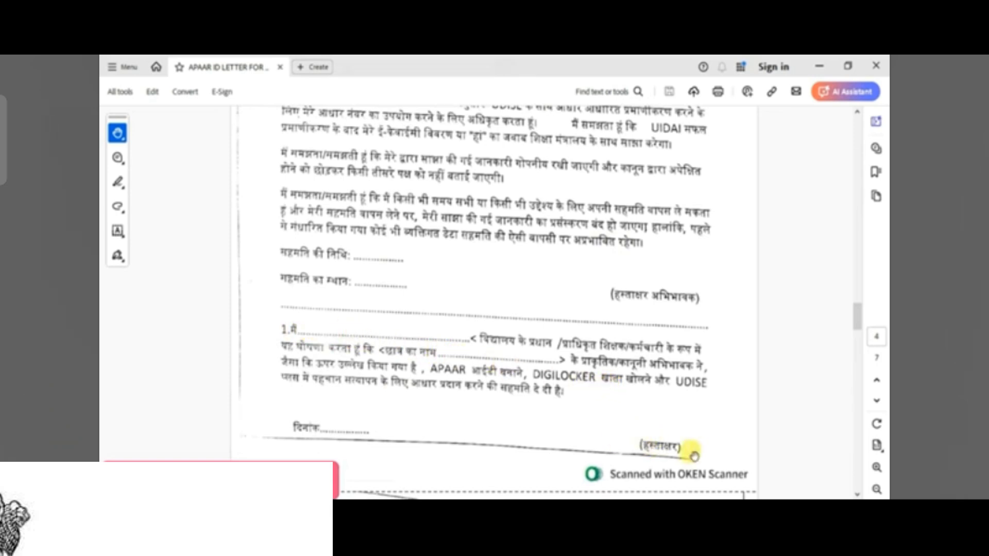
scroll(562, 419, "up", 3)
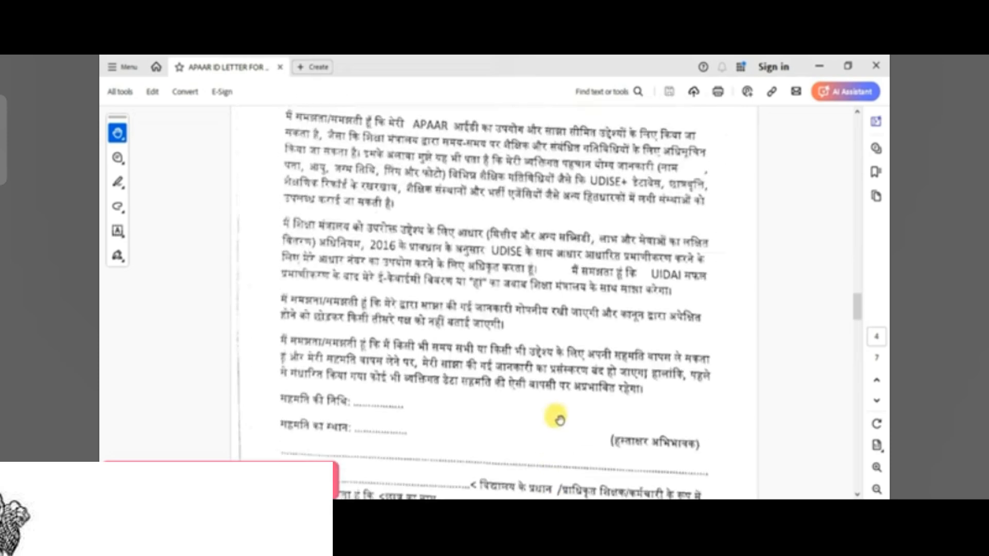
scroll(559, 419, "up", 3)
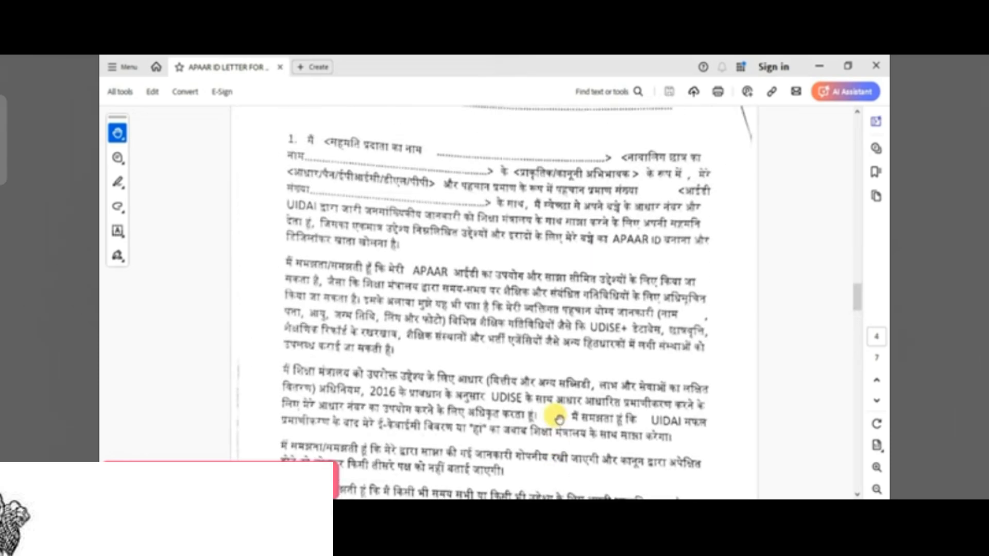
scroll(559, 420, "up", 2)
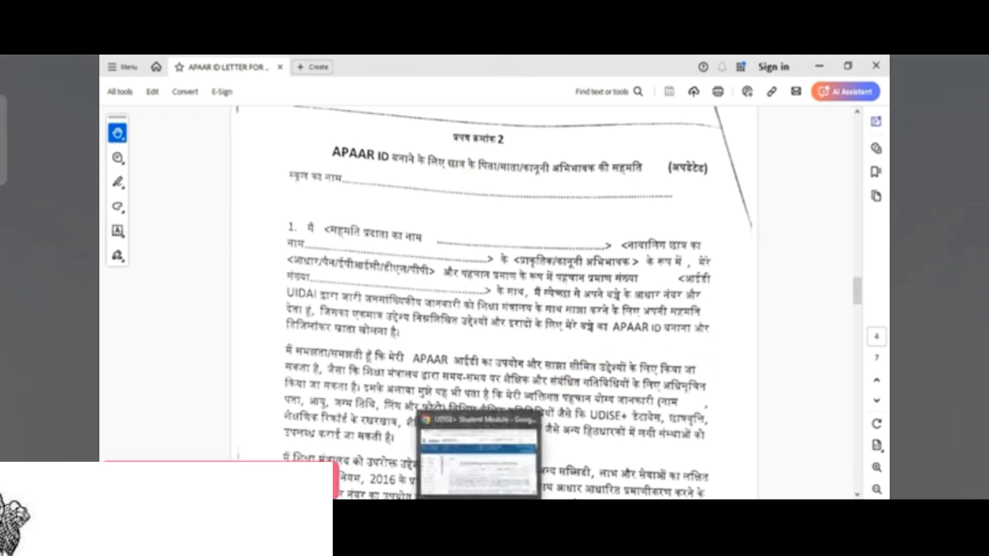
left_click(479, 509)
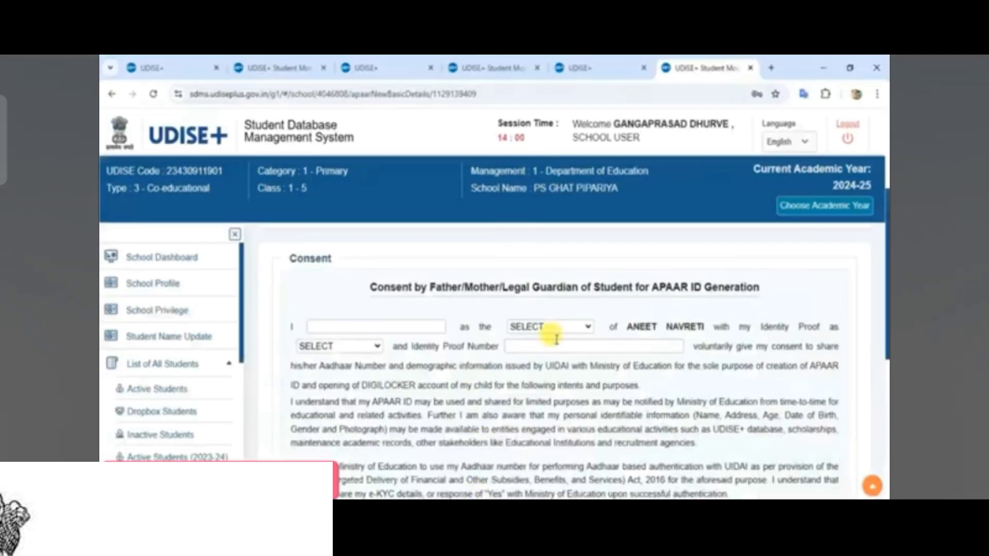
- Enter the parent's name, relation FATHER, identity proof EPIC/VOTER ID and its voter ID number
left_click(368, 328)
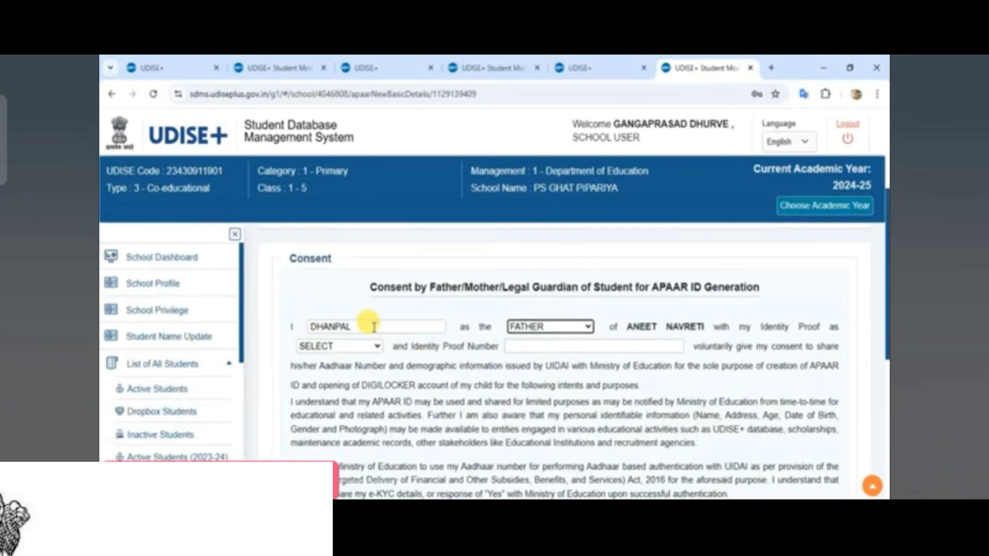
left_click(374, 327)
left_click(545, 330)
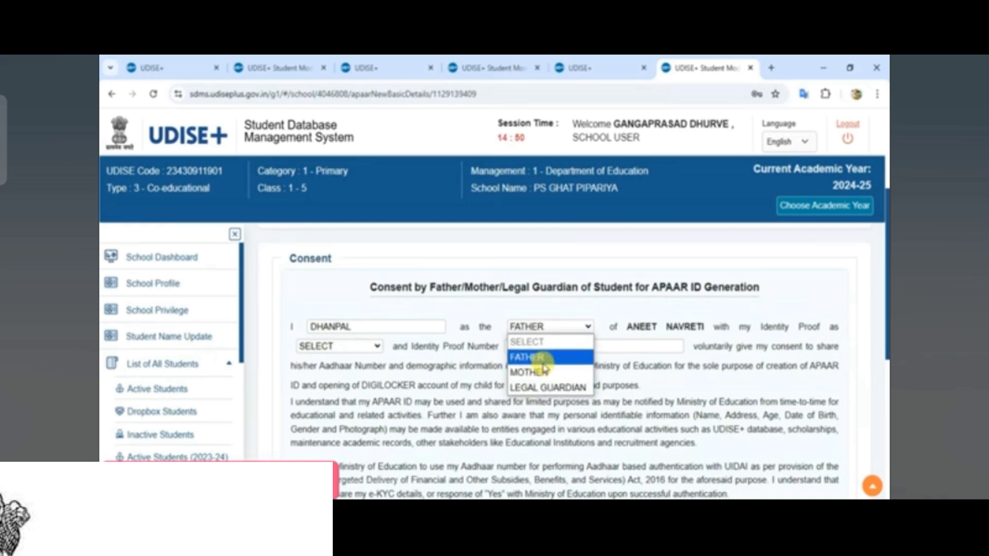
left_click(528, 356)
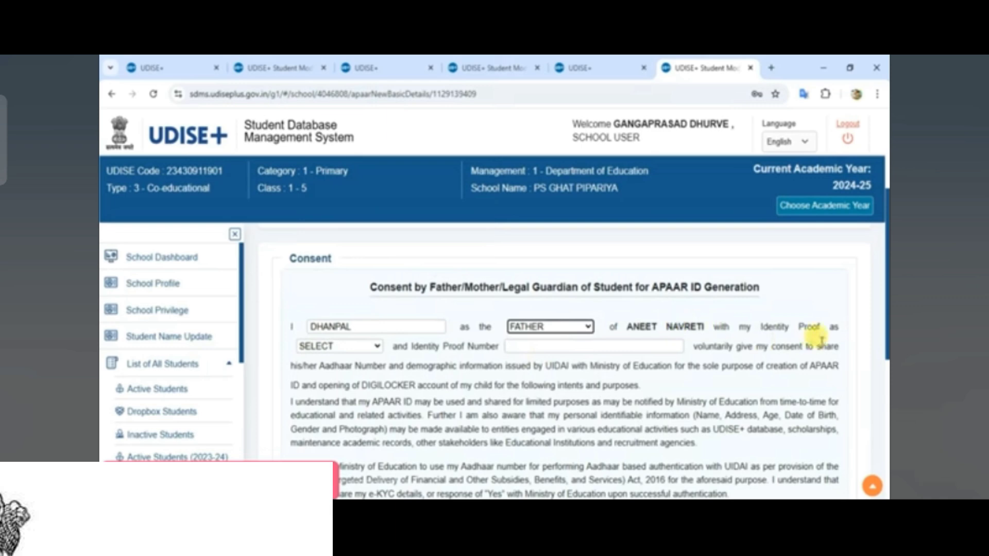
left_click(359, 348)
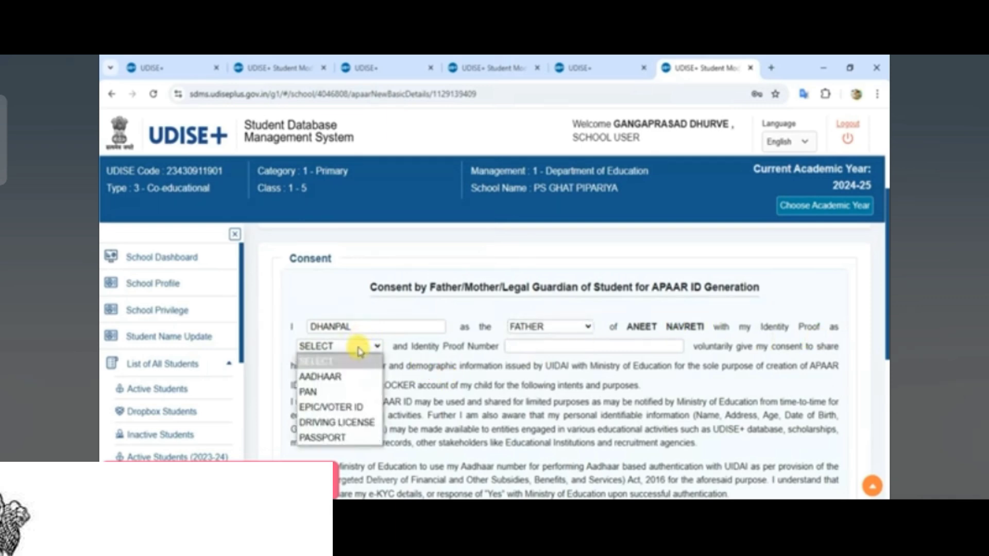
left_click(330, 408)
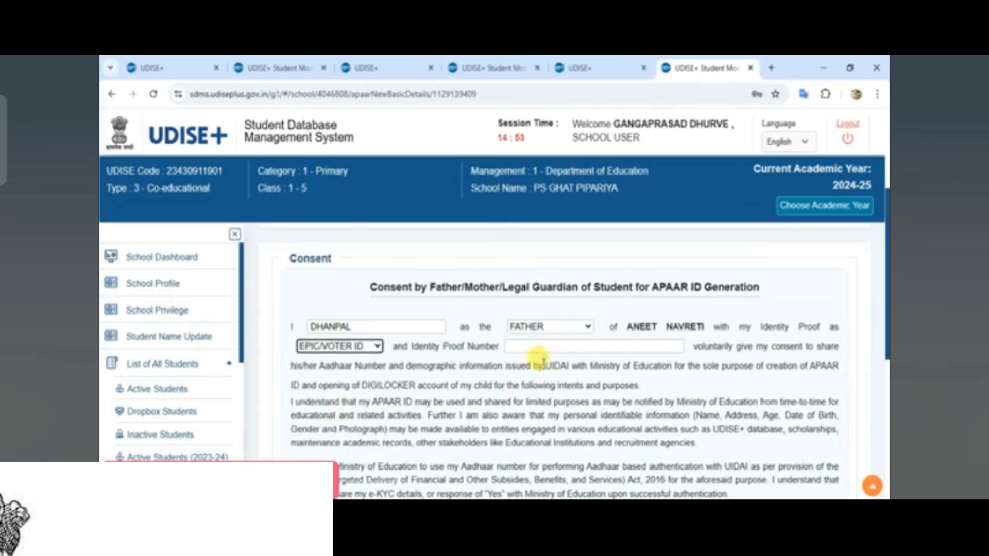
left_click(539, 347)
type("J")
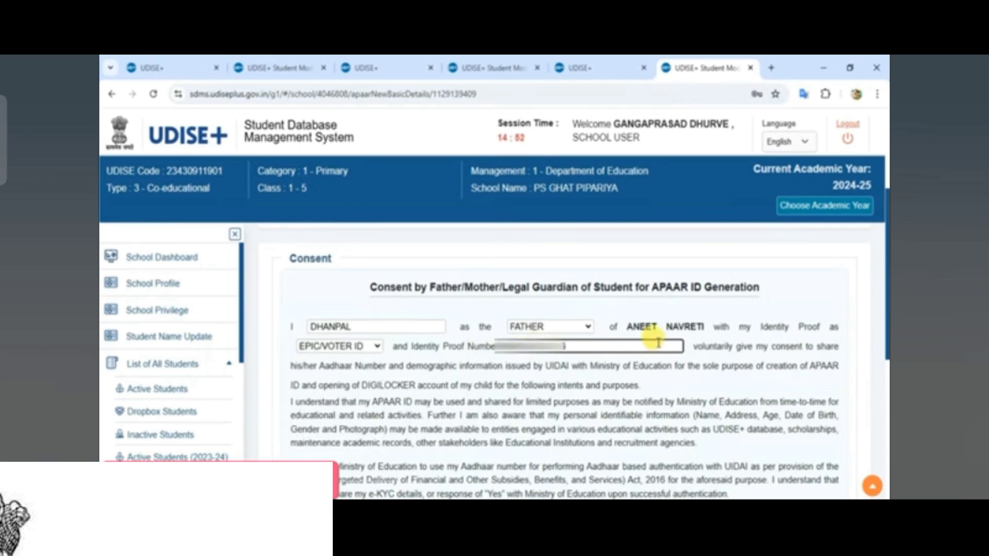
- Enter consent place GHAT PIPARIYA and date 30/10/2024, then submit the form
scroll(657, 342, "down", 6)
left_click(427, 276)
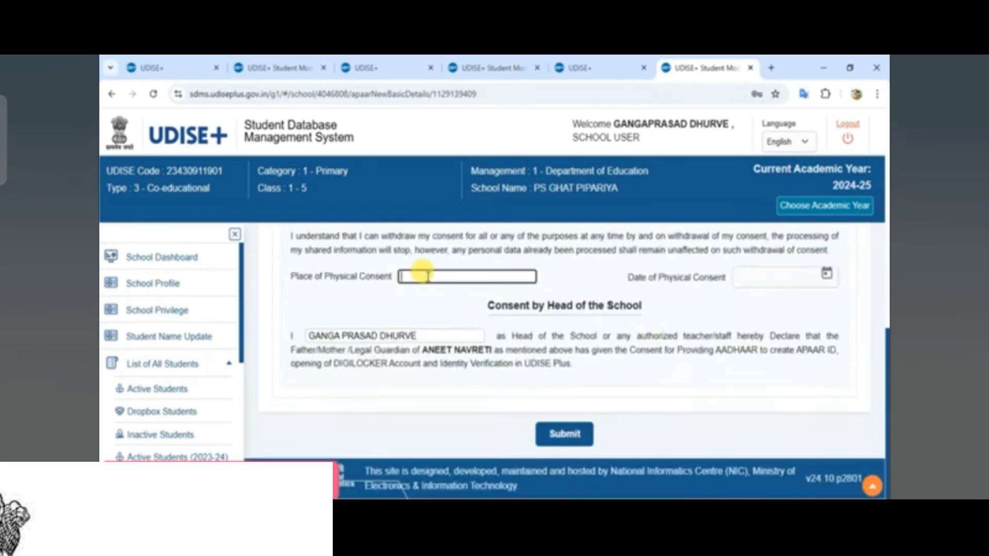
type("GHAT PIPARIYA")
key("Tab")
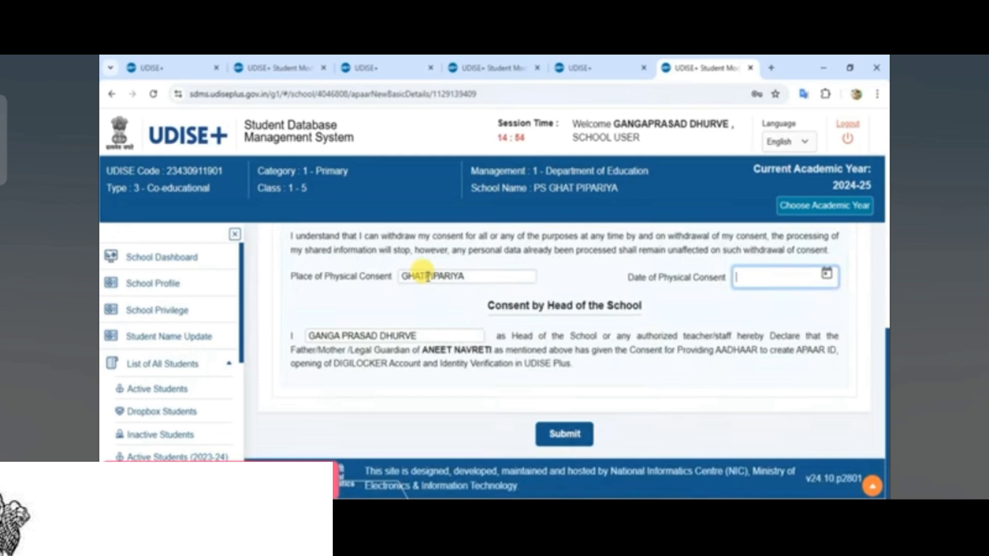
type("30")
type("/10/2024")
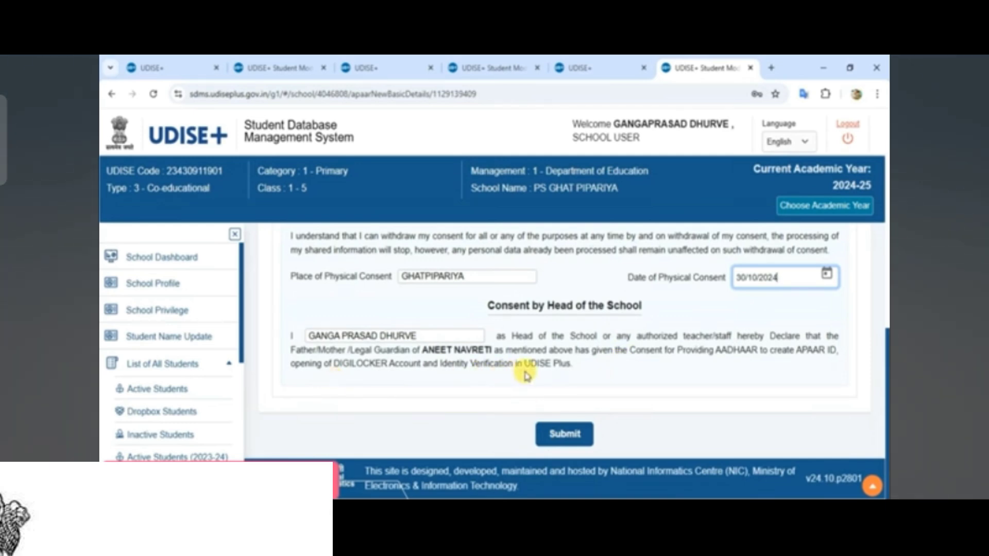
left_click(567, 425)
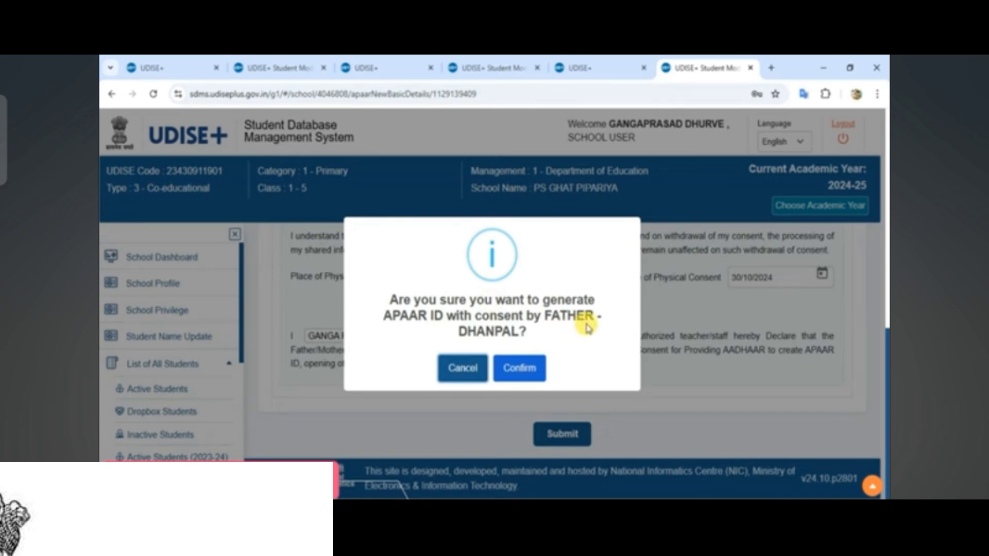
- Confirm generating the APAAR ID in the confirmation dialog
left_click(526, 375)
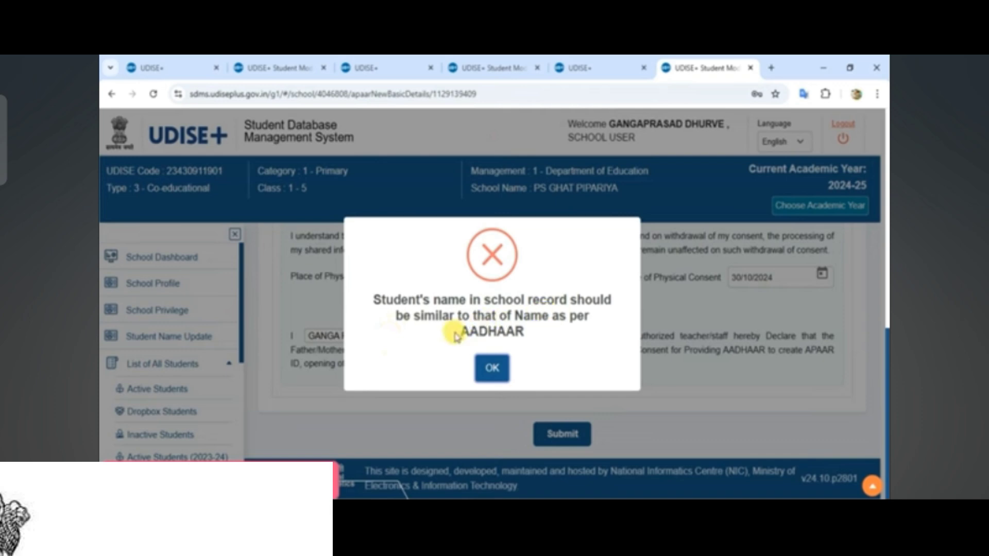
- Highlight the word AADHAAR in the name-mismatch error, then dismiss the error with OK
left_click_drag(454, 336, 541, 342)
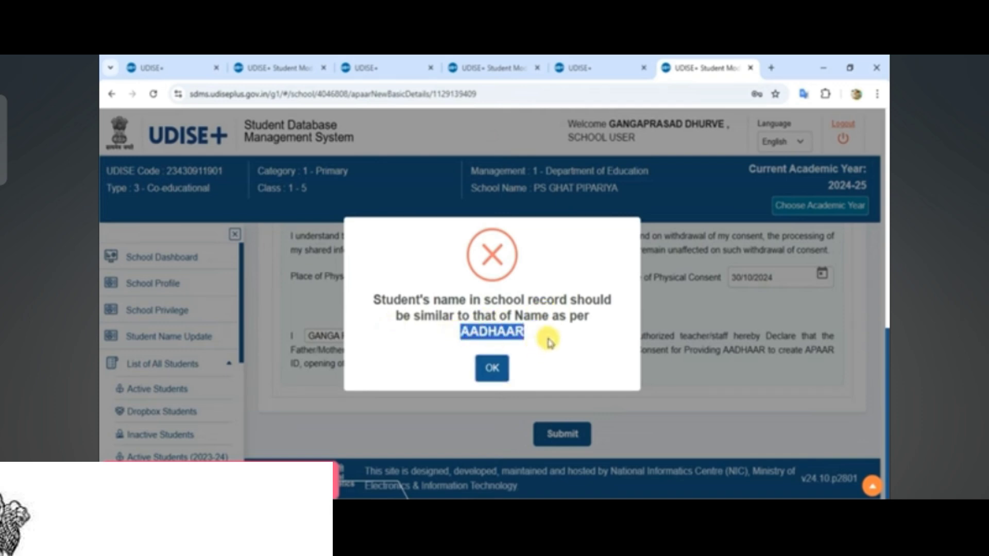
left_click(549, 341)
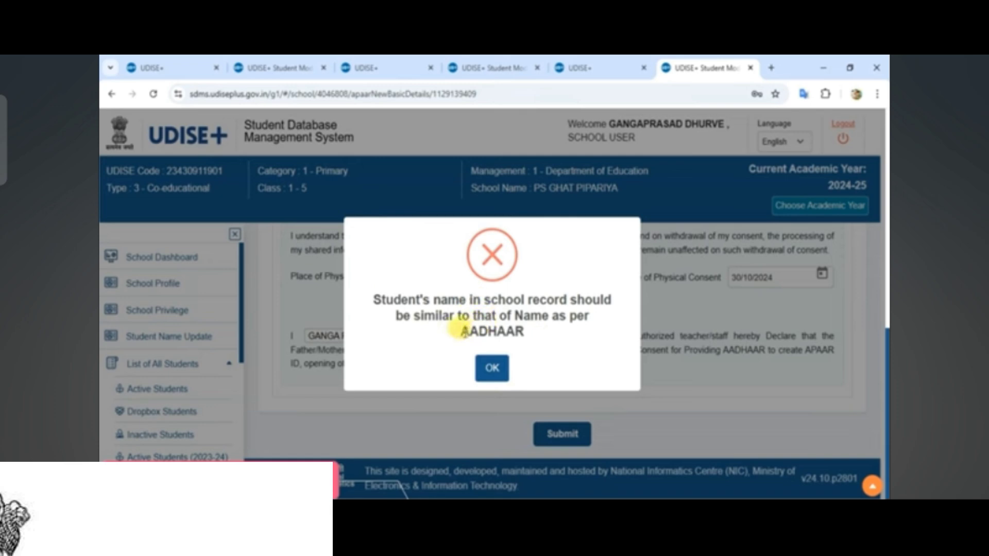
left_click_drag(450, 335, 521, 342)
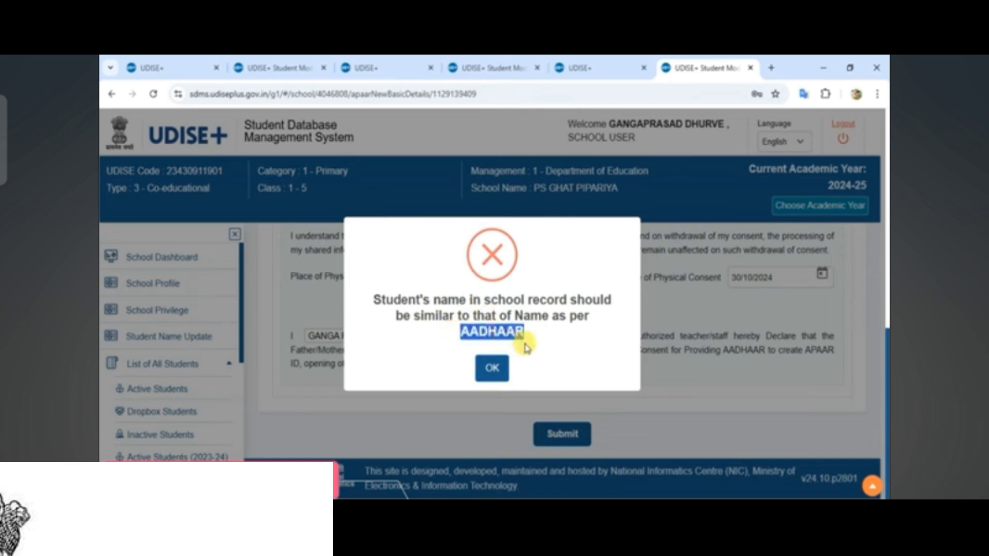
left_click(561, 348)
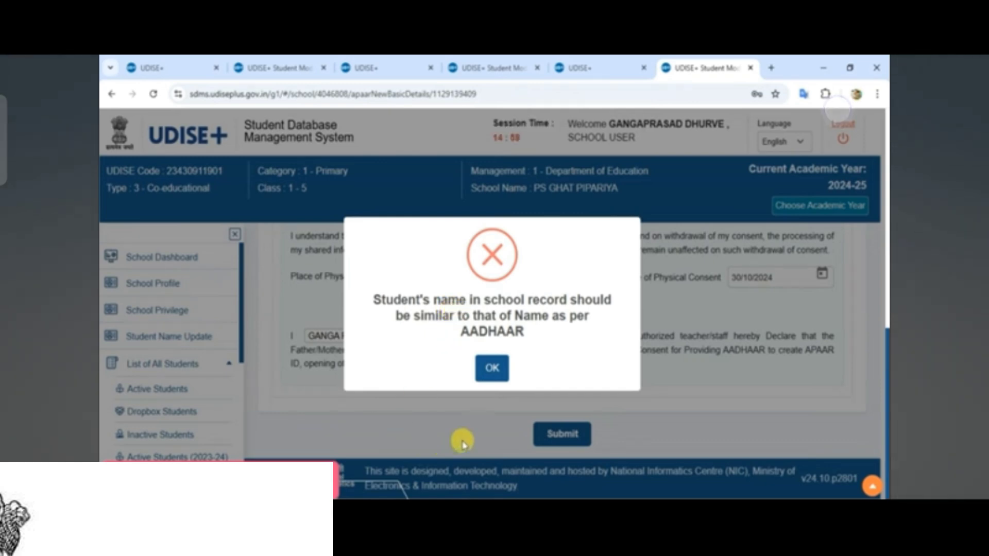
left_click(491, 367)
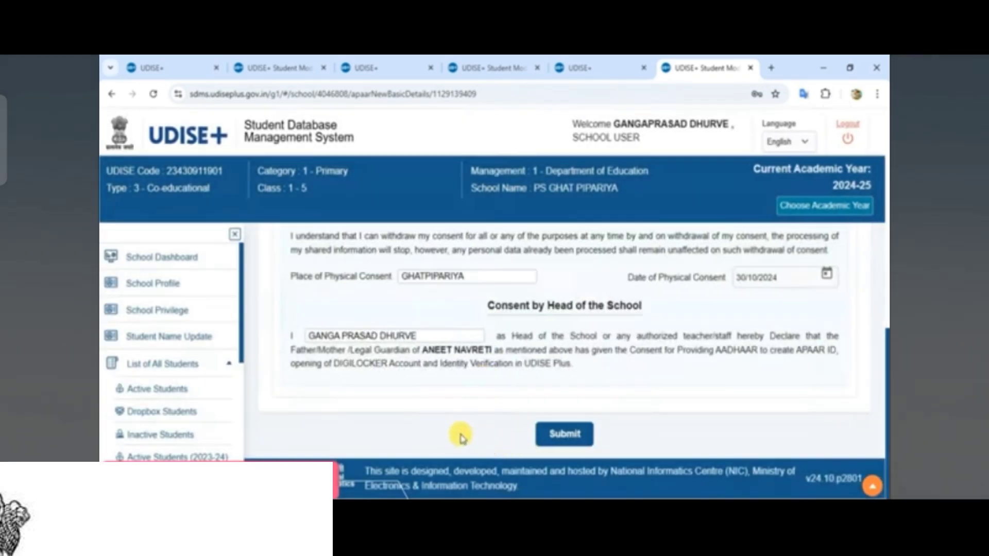